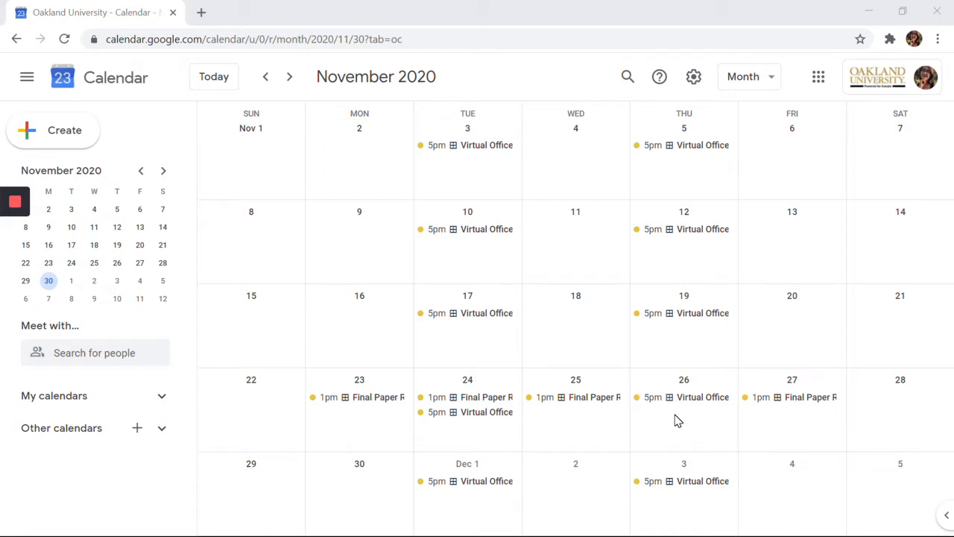
Step: Look at the details of the Virtual Office Hours event on Thursday, November 26
left_click(685, 407)
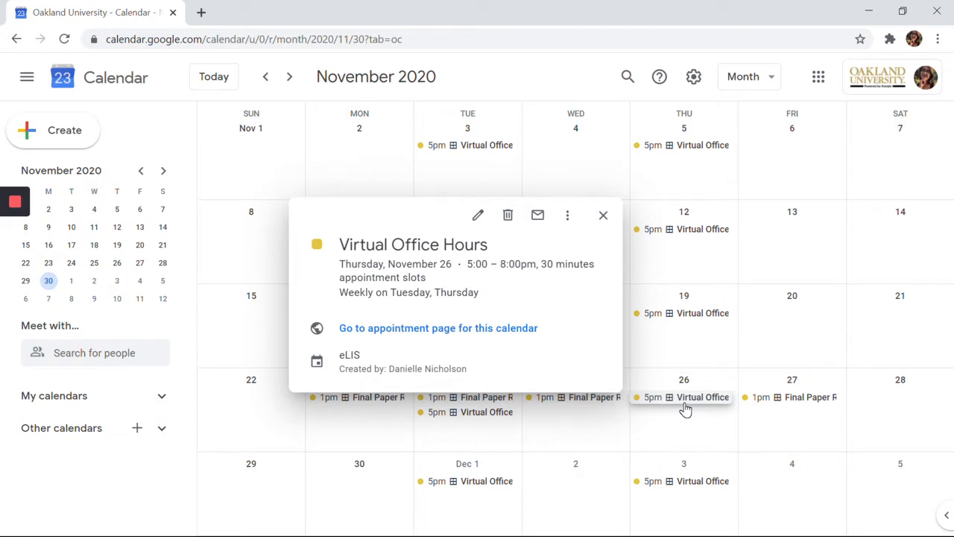
left_click(613, 401)
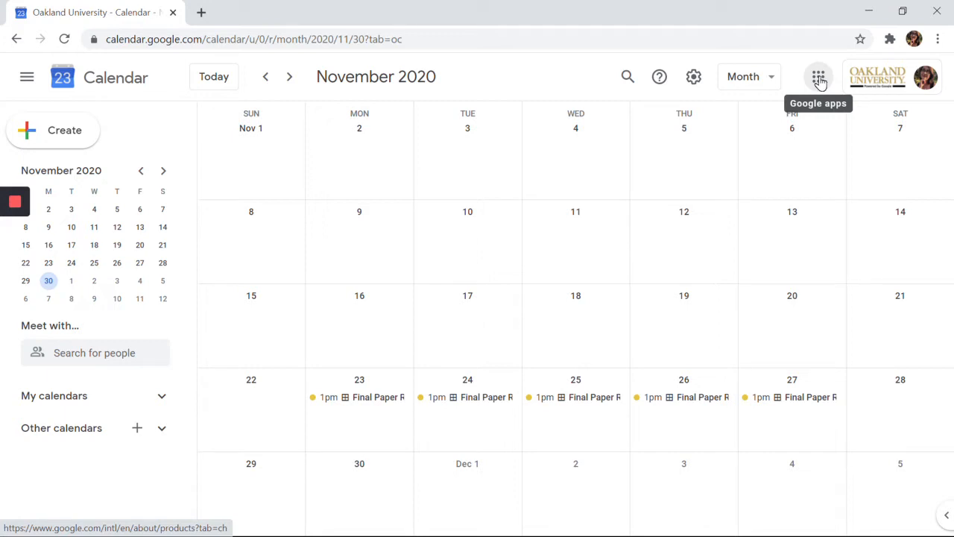
left_click(820, 82)
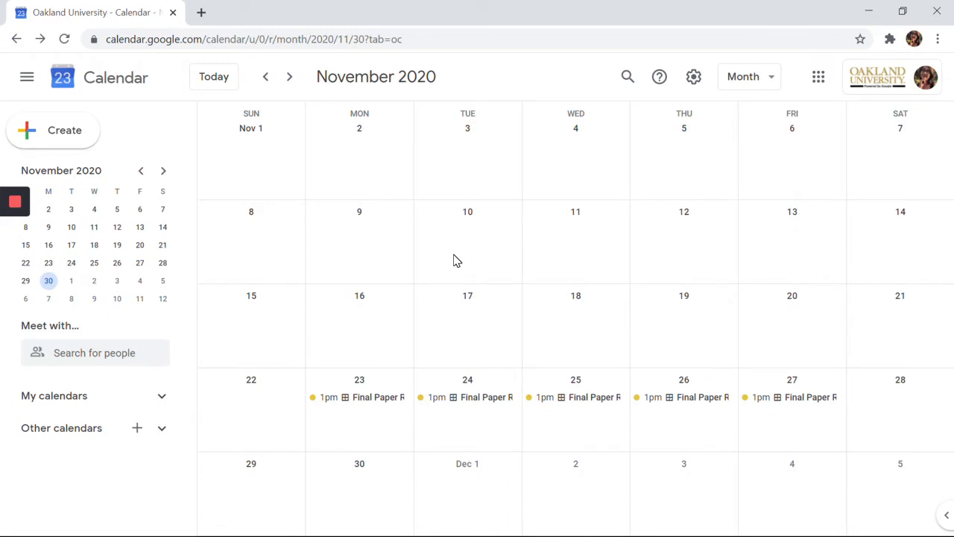
Step: Create 30-minute appointment slots titled "Virtual Office Hours" on November 10, 2020, from 5:00pm to 7:00pm
left_click(454, 257)
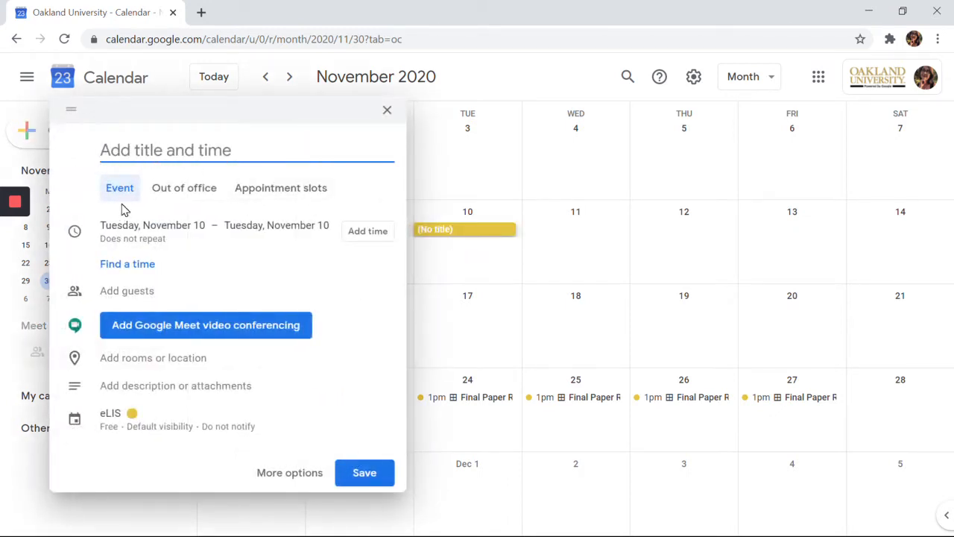
left_click(299, 195)
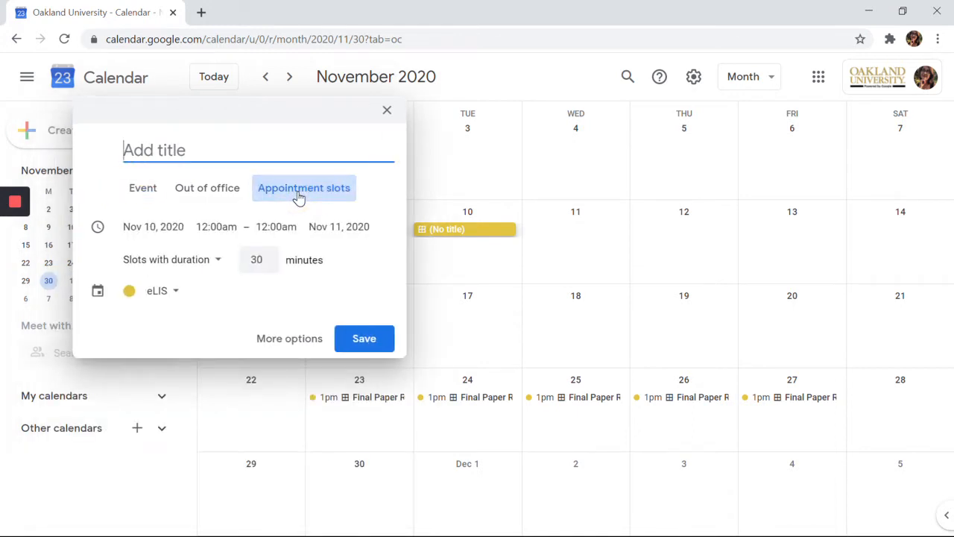
left_click(288, 154)
type("Virtual O")
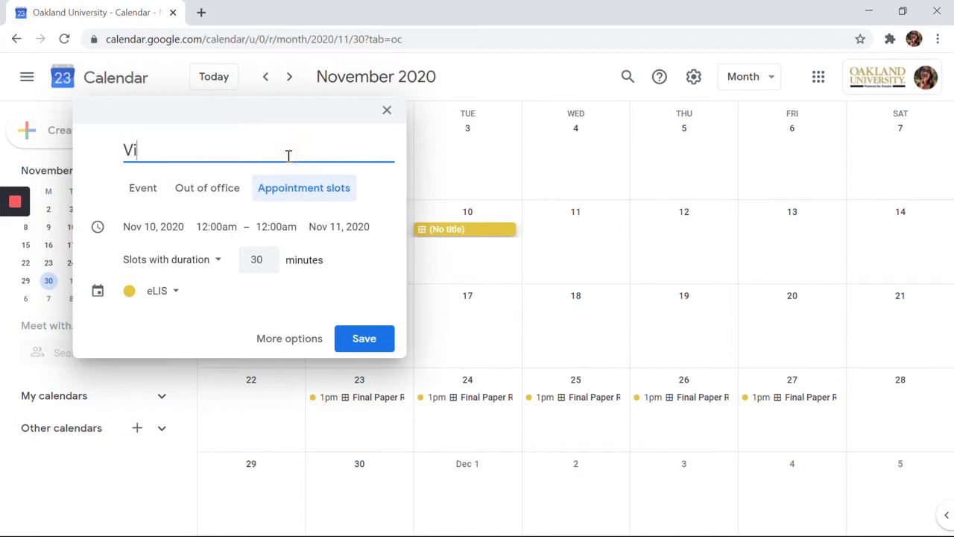
type("ffice Hours")
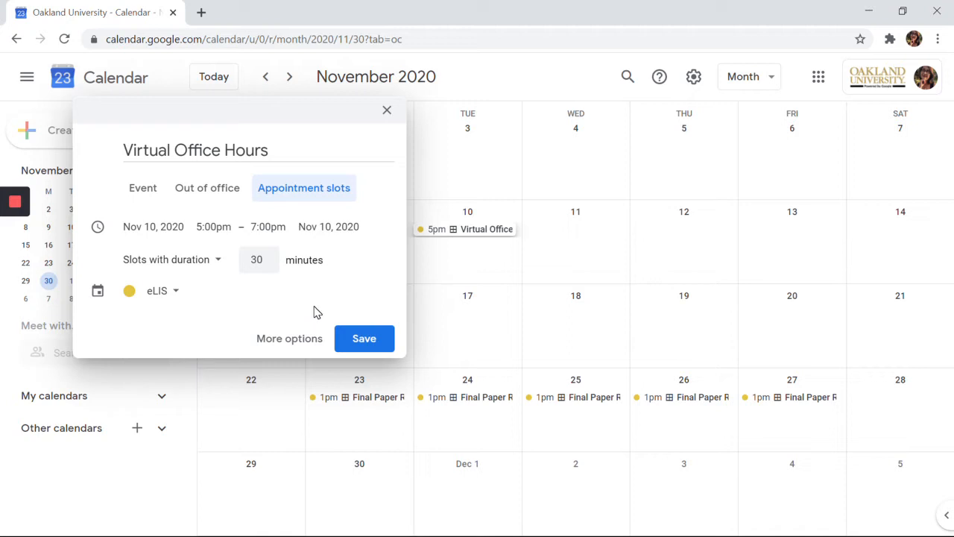
Step: Make the Virtual Office Hours slots repeat weekly on Tuesday and Thursday until Dec 11, 2020, and save them
left_click(301, 347)
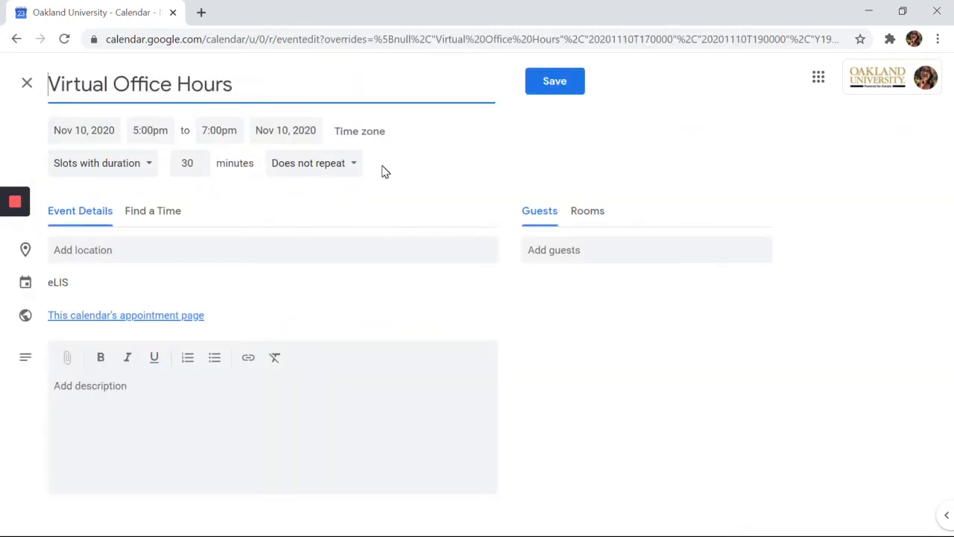
left_click(347, 165)
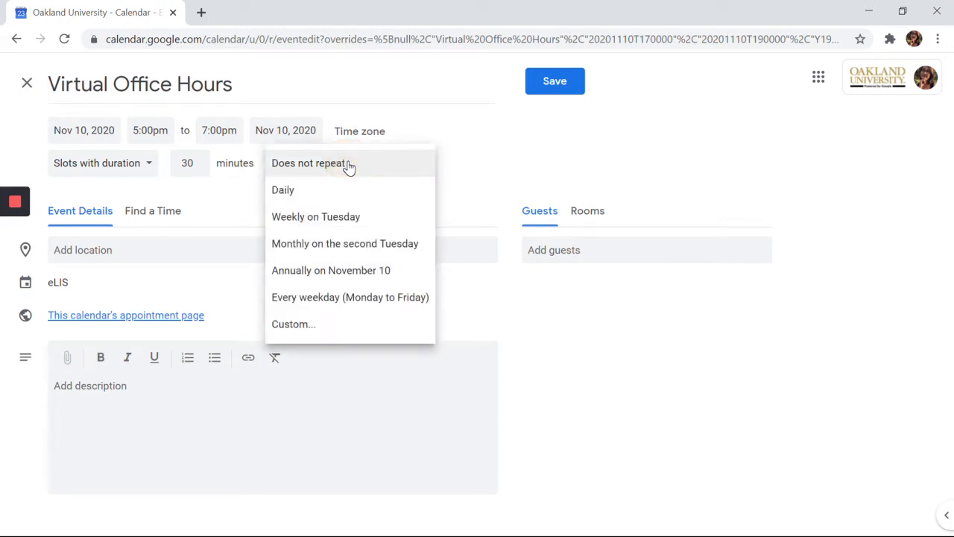
left_click(323, 322)
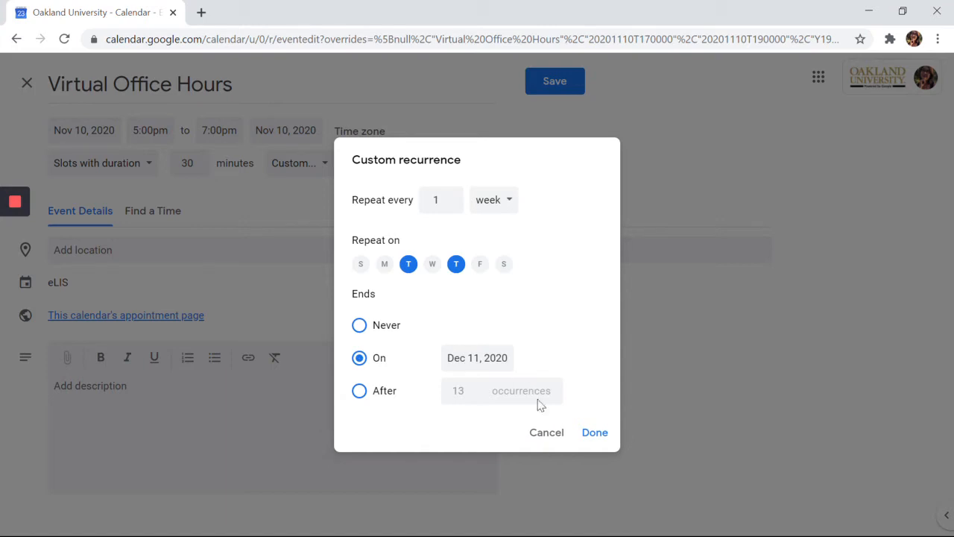
left_click(594, 434)
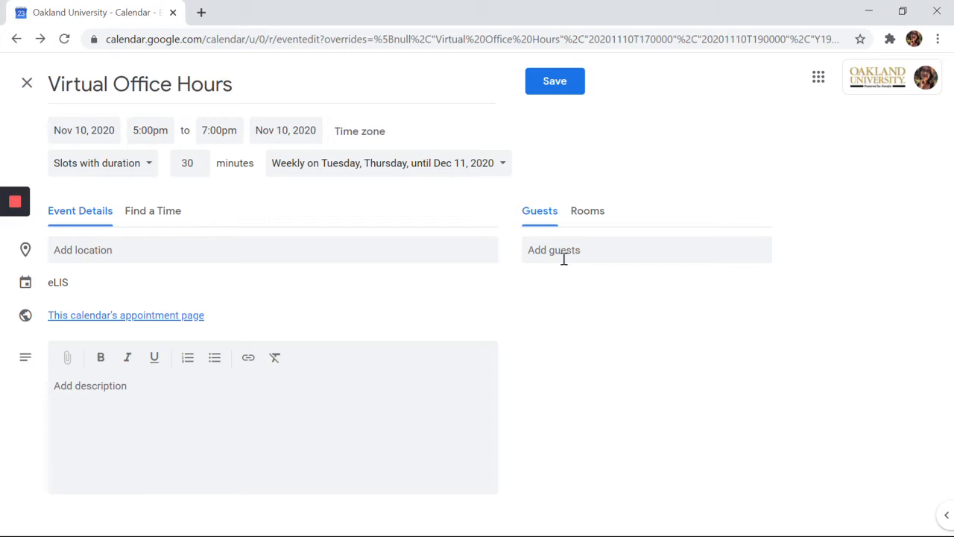
left_click(573, 88)
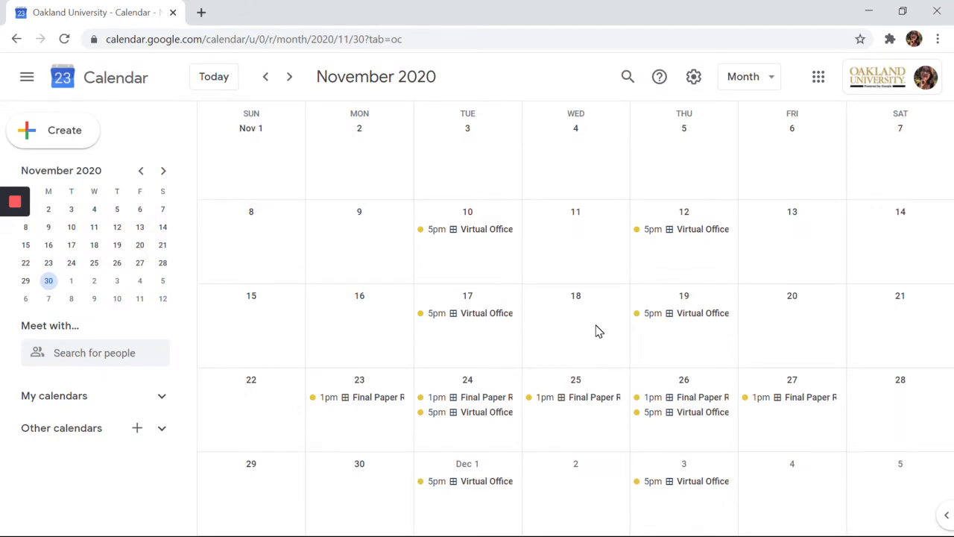
Step: Open the calendar's appointment page from the November 12 Virtual Office Hours event and select its web address
left_click(681, 235)
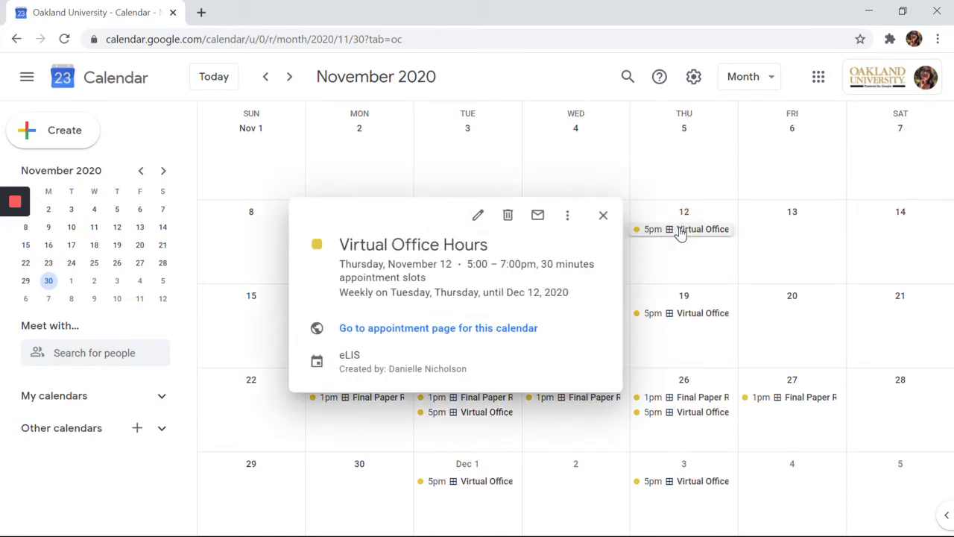
left_click(497, 334)
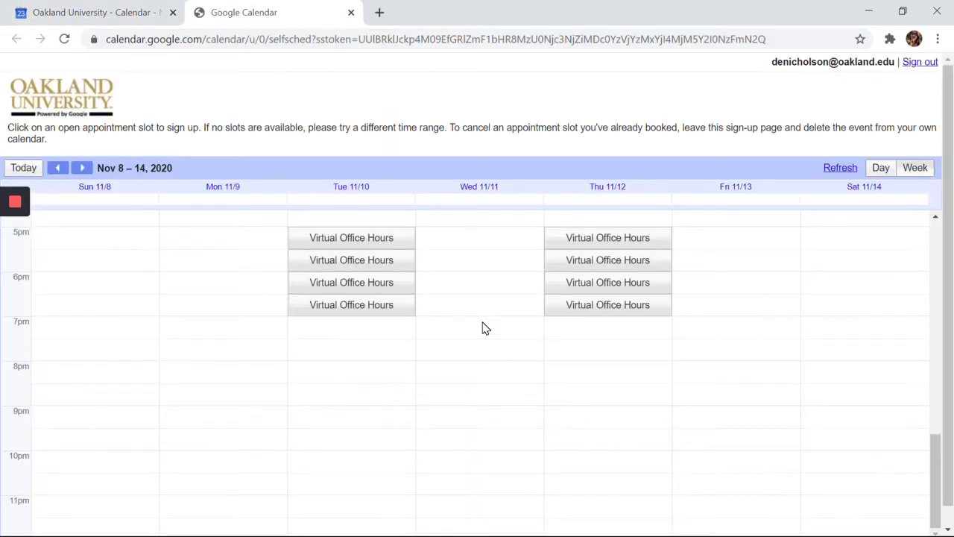
left_click(458, 43)
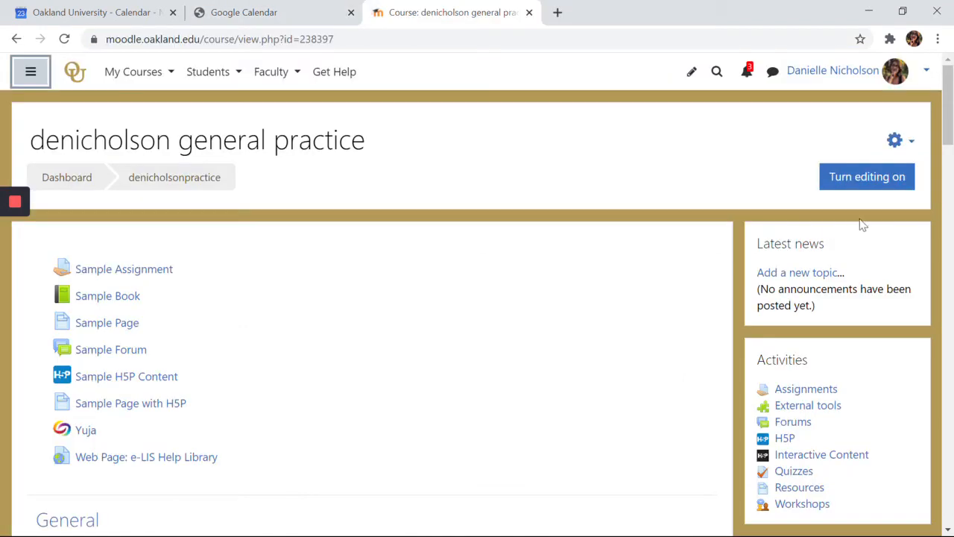
Step: Turn on editing in the Moodle course and add a URL resource named "Virtual Office Hours appointment page" with the appointment page link and a description
left_click(887, 179)
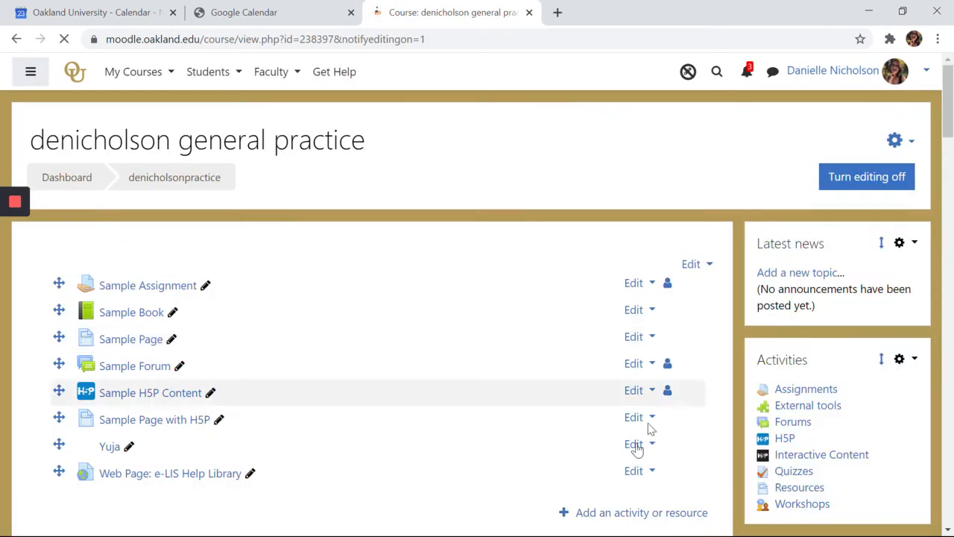
left_click(609, 515)
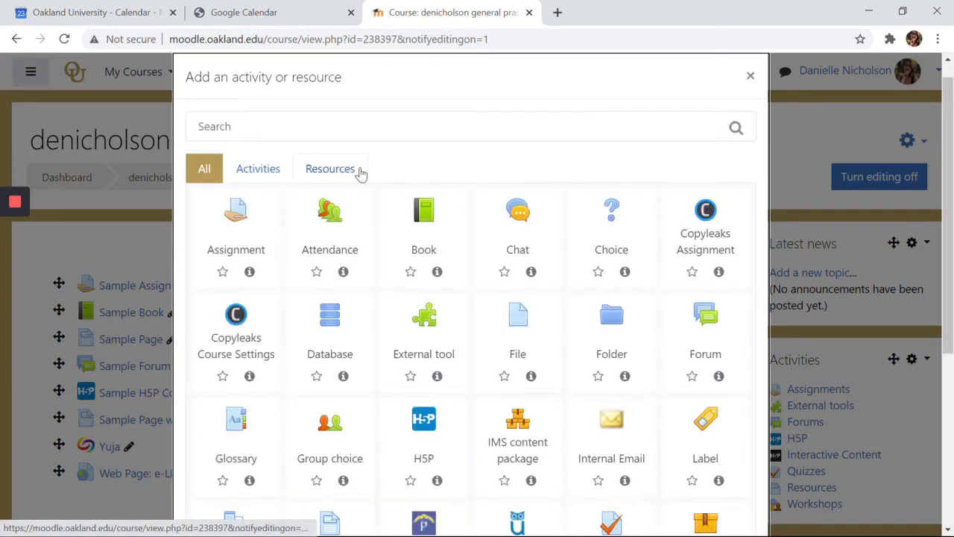
left_click(351, 170)
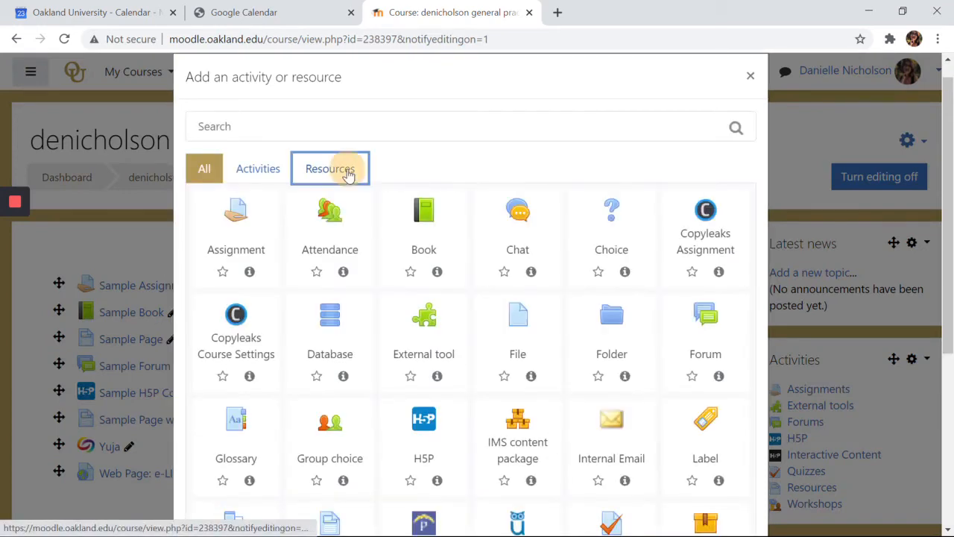
left_click(237, 320)
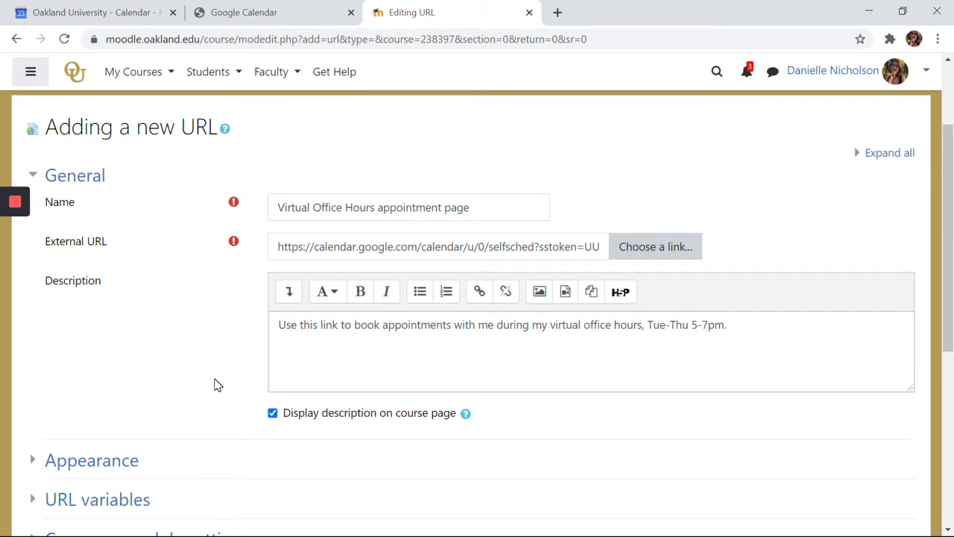
Step: Set the URL resource's display to New window, save it and return to the course
left_click(128, 460)
scroll(131, 466, "down", 1)
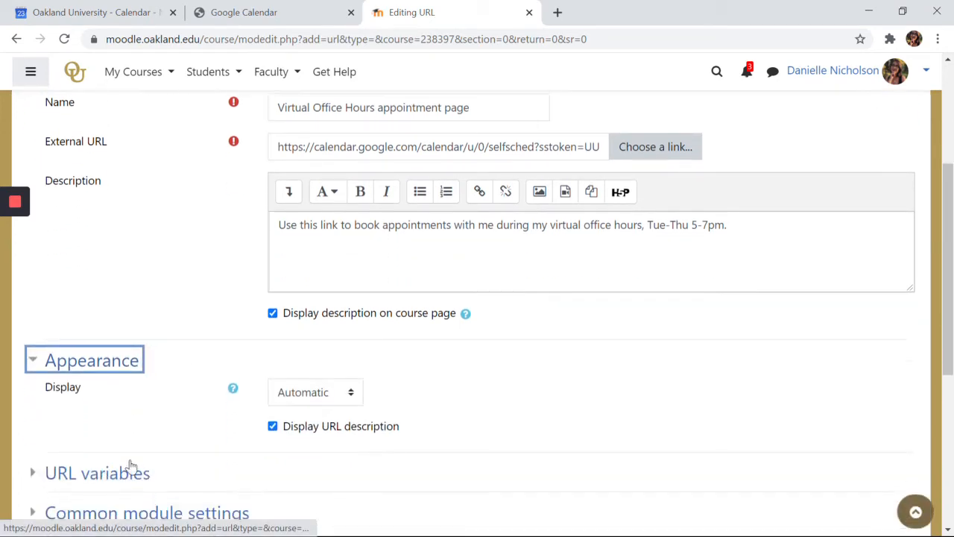
left_click(334, 381)
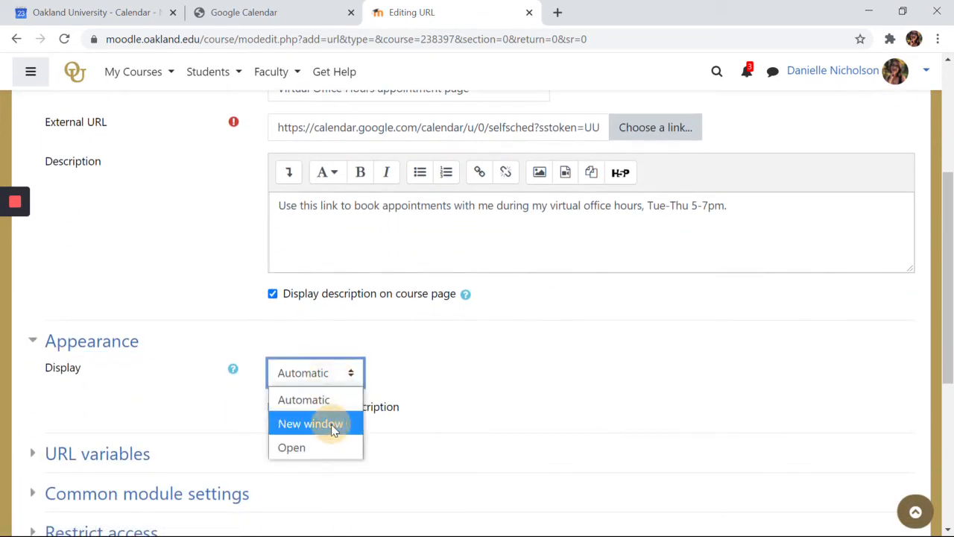
left_click(335, 431)
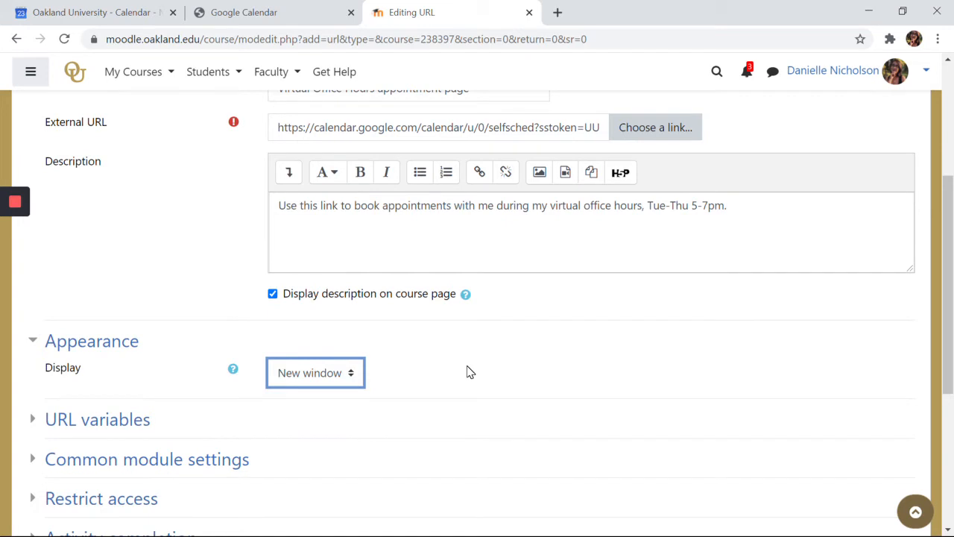
scroll(470, 373, "down", 2)
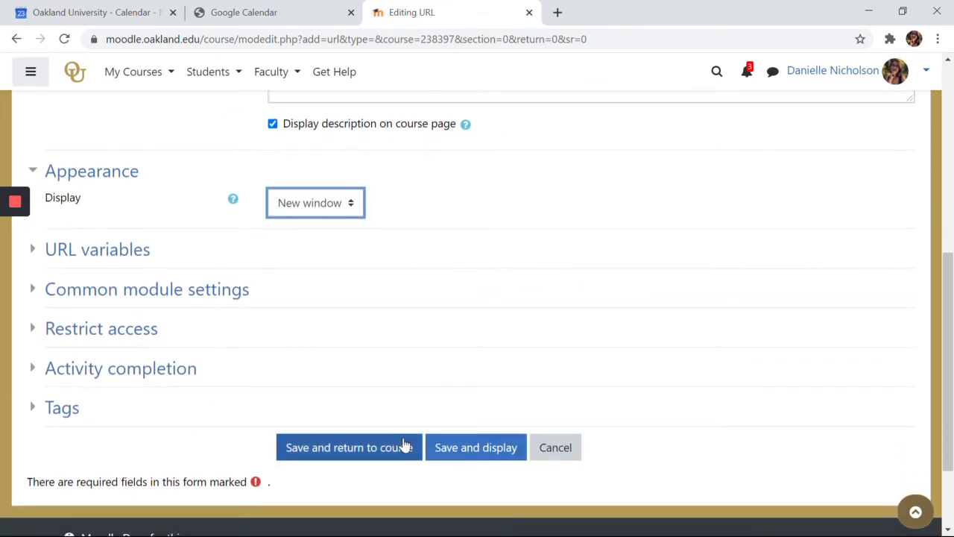
left_click(404, 446)
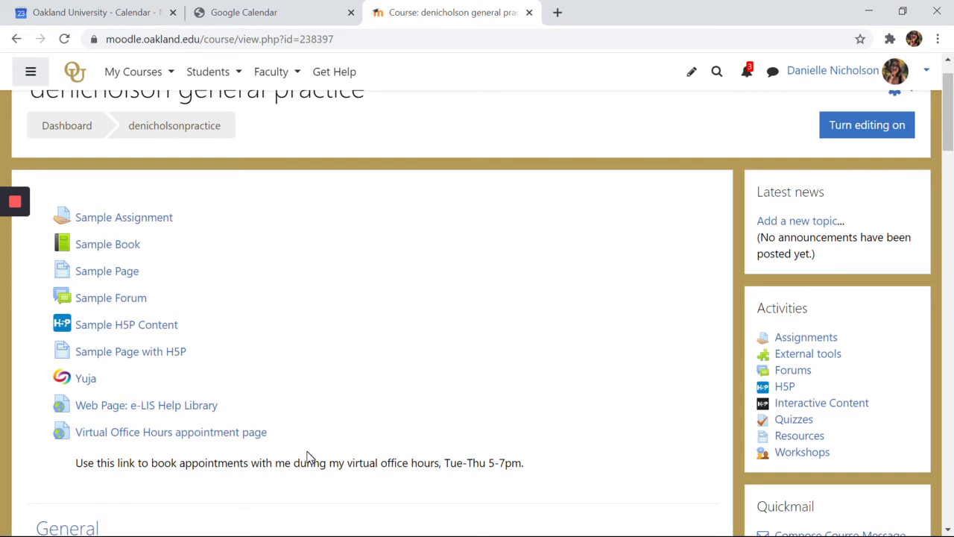
Step: Open the calendar's appointment page and book the 5:00pm – 5:30pm Virtual Office Hours slot on Thursday, November 12
left_click(245, 433)
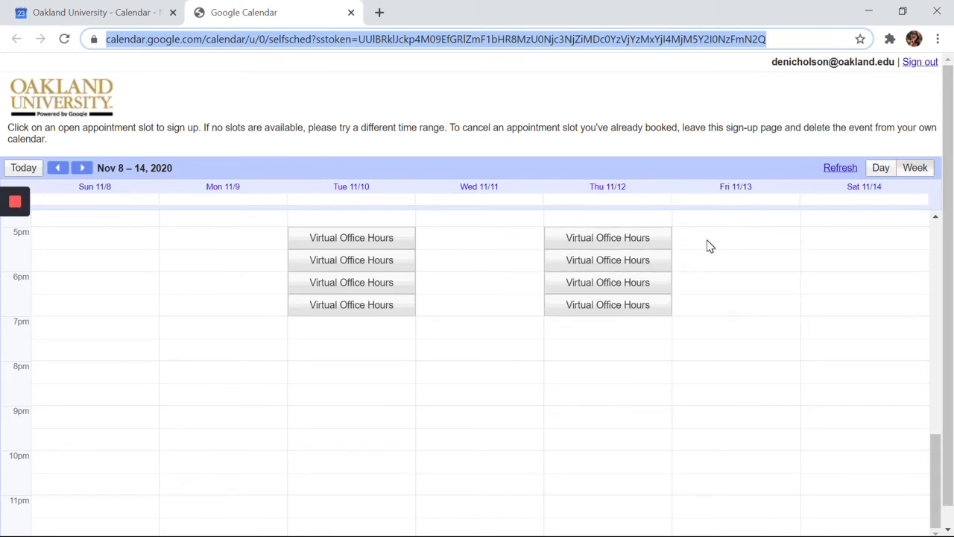
left_click(646, 237)
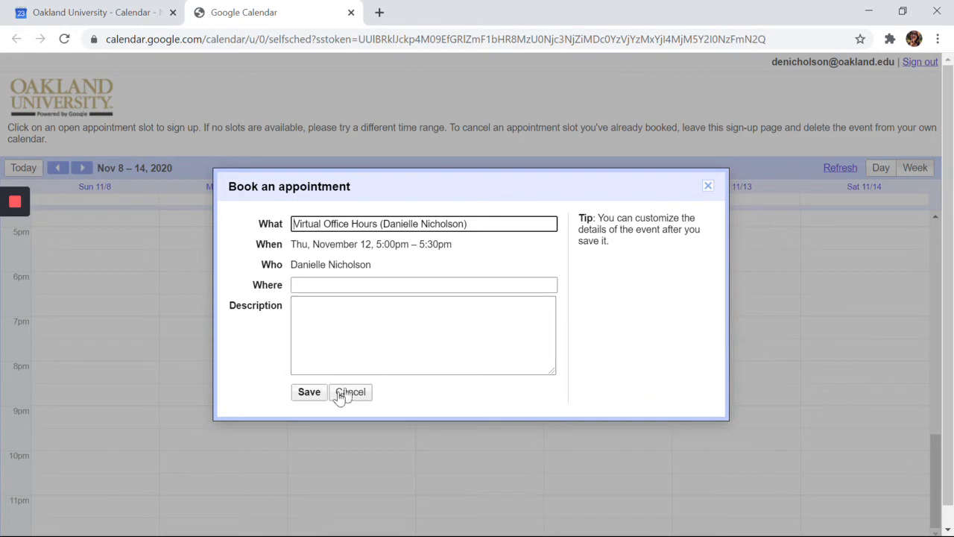
left_click(309, 392)
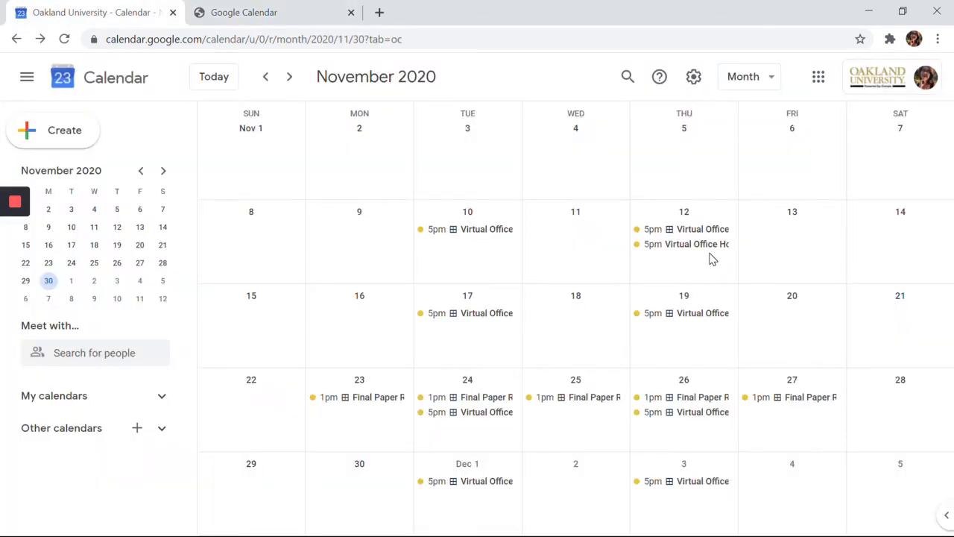
Step: Check the booked November 12 appointment's details in the calendar and the slots still offered on the appointment page
left_click(705, 247)
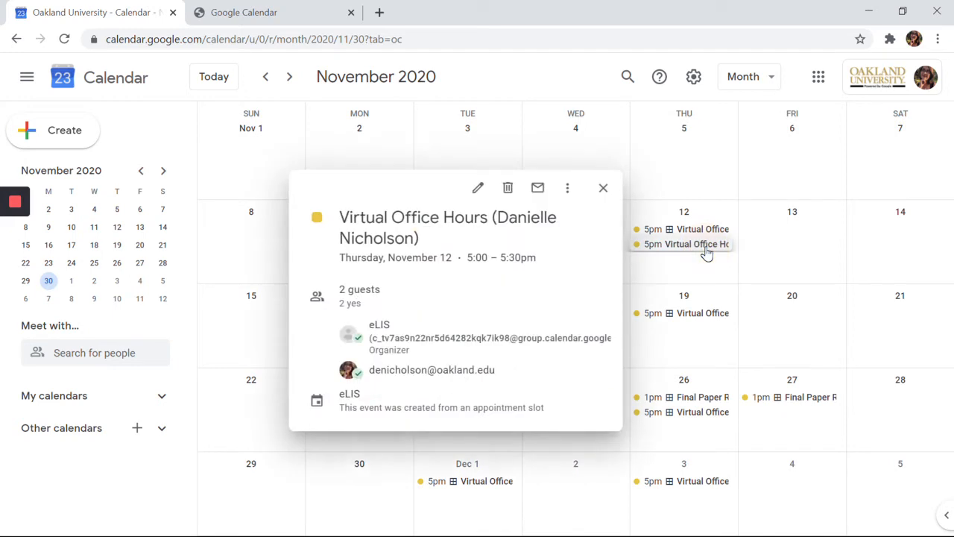
left_click(281, 13)
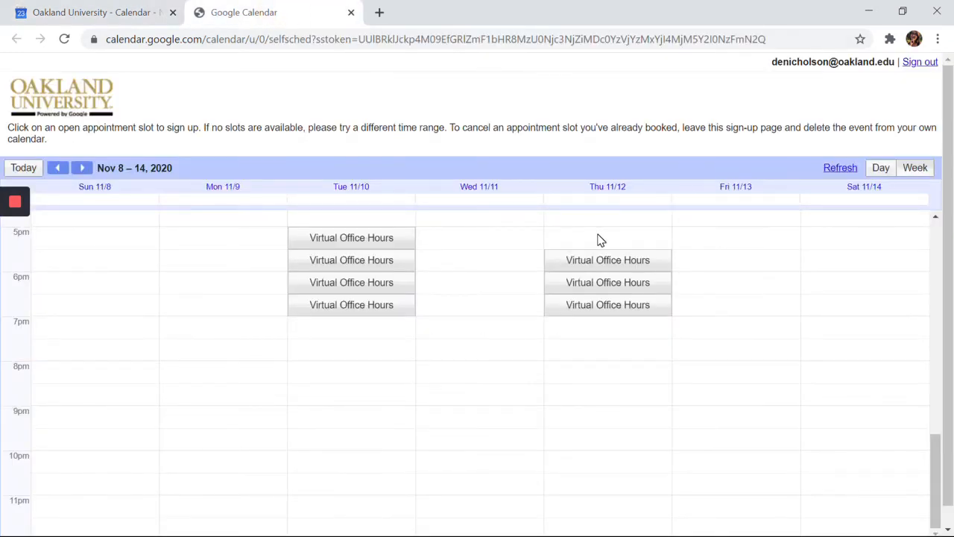
key("ctrl+Tab")
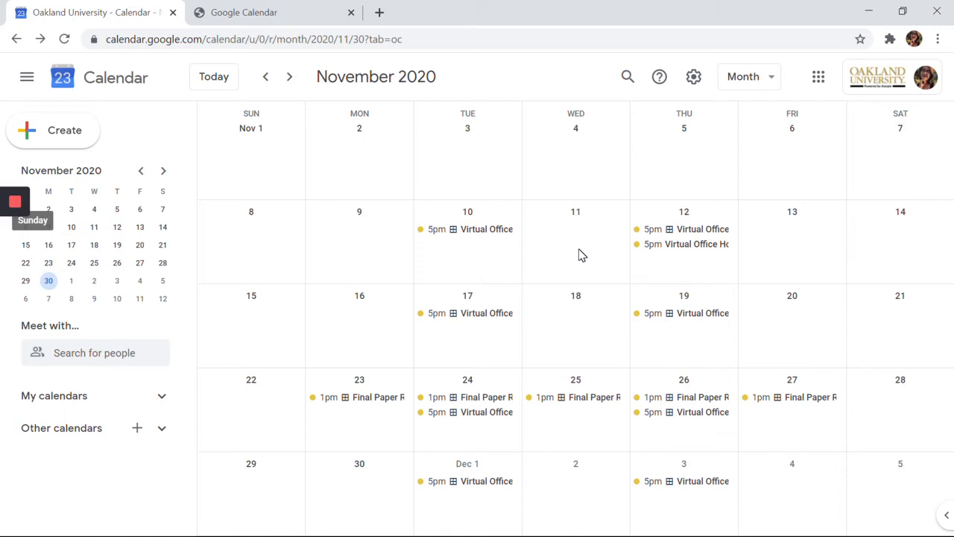
Step: Add Google Meet video conferencing to the booked November 12 appointment, save it and send update emails to the guests
left_click(662, 253)
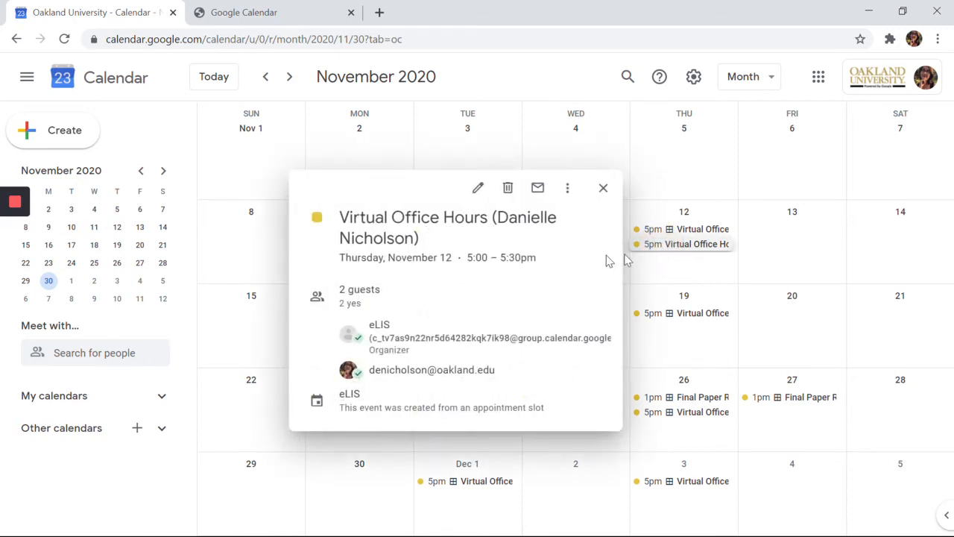
left_click(478, 187)
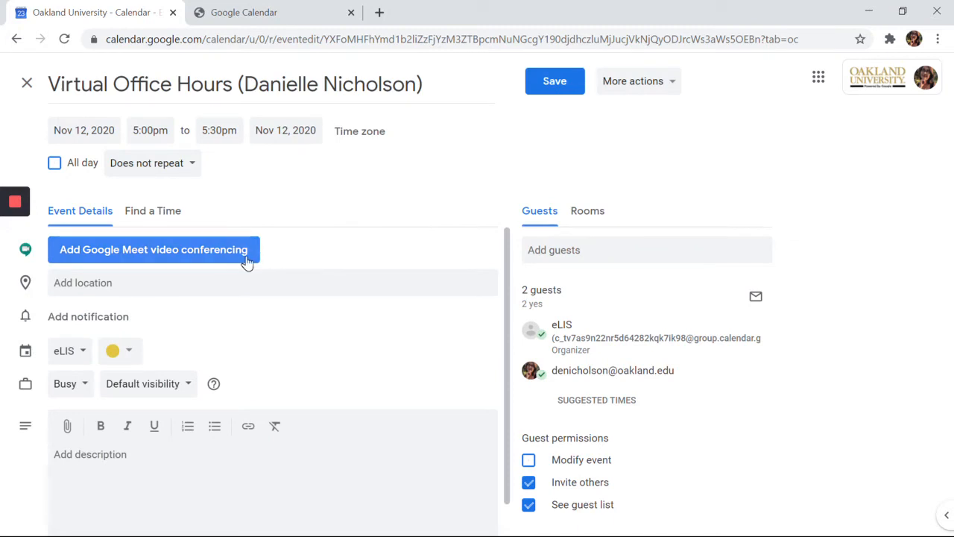
left_click(246, 255)
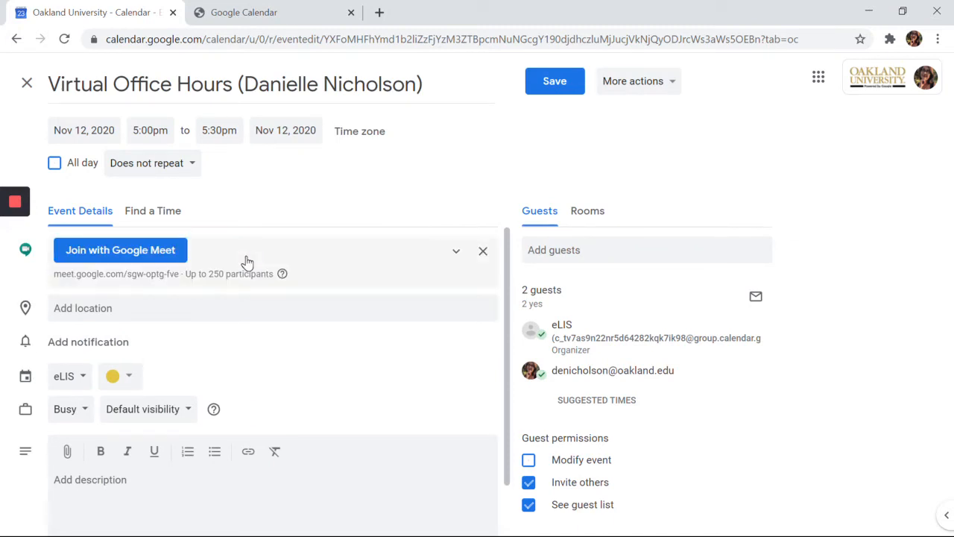
left_click(571, 97)
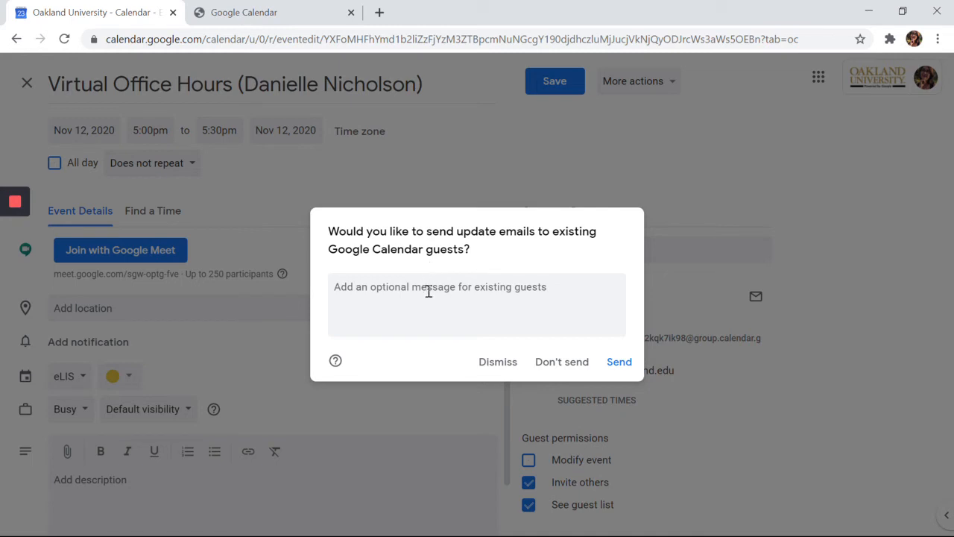
left_click(618, 363)
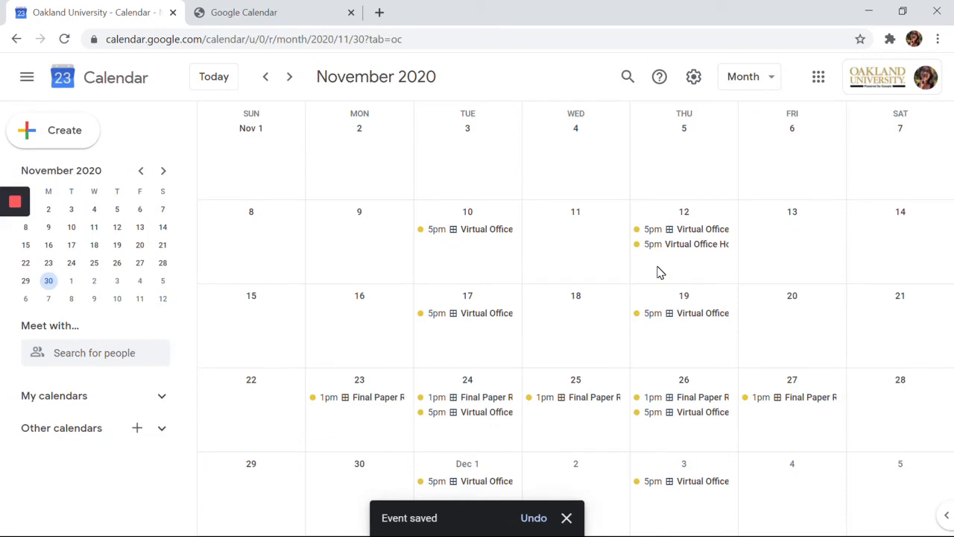
Step: Check the Google Meet details of the booked November 12 appointment, and close its details
left_click(683, 249)
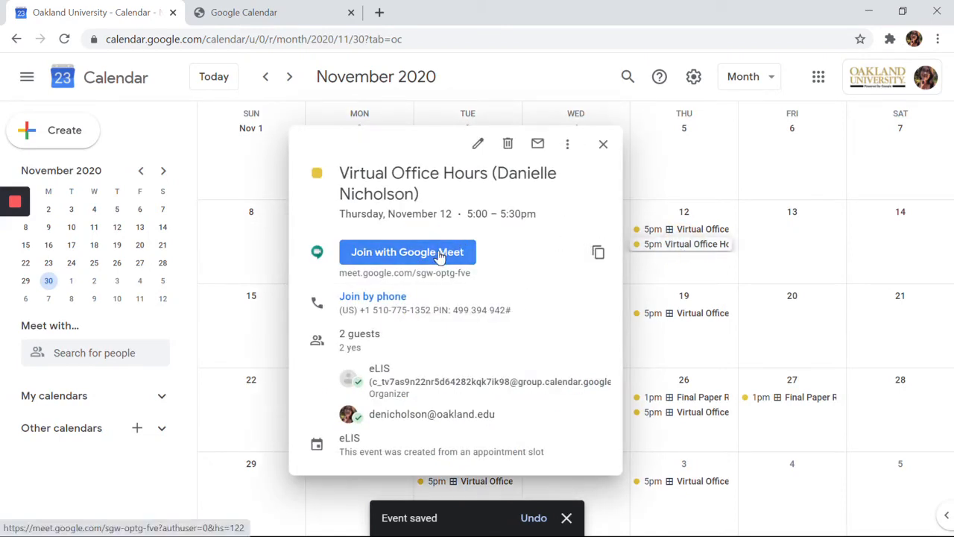
key("Escape")
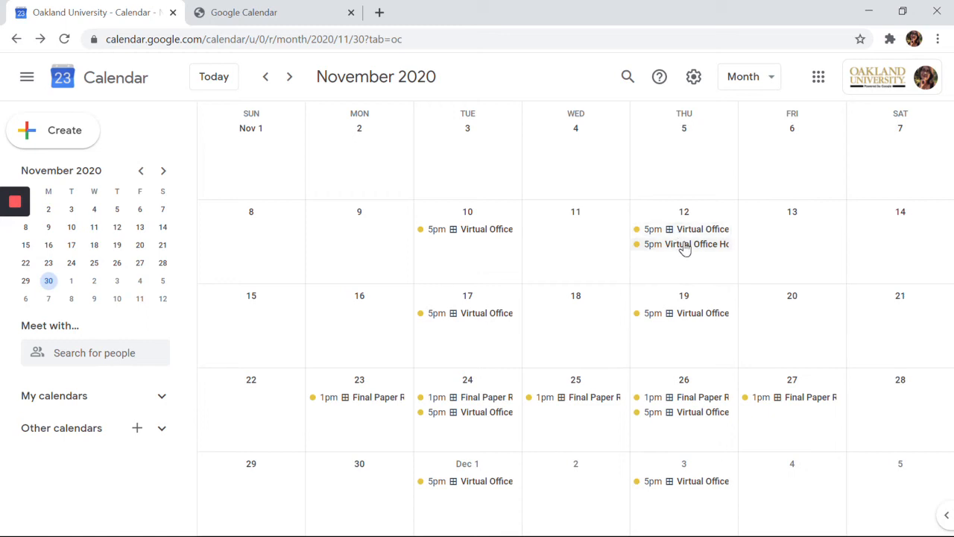
Step: Start an all-day November 12 event titled "Virtual Office Hours (Meet Link)" and add Google Meet video conferencing to it
left_click(654, 272)
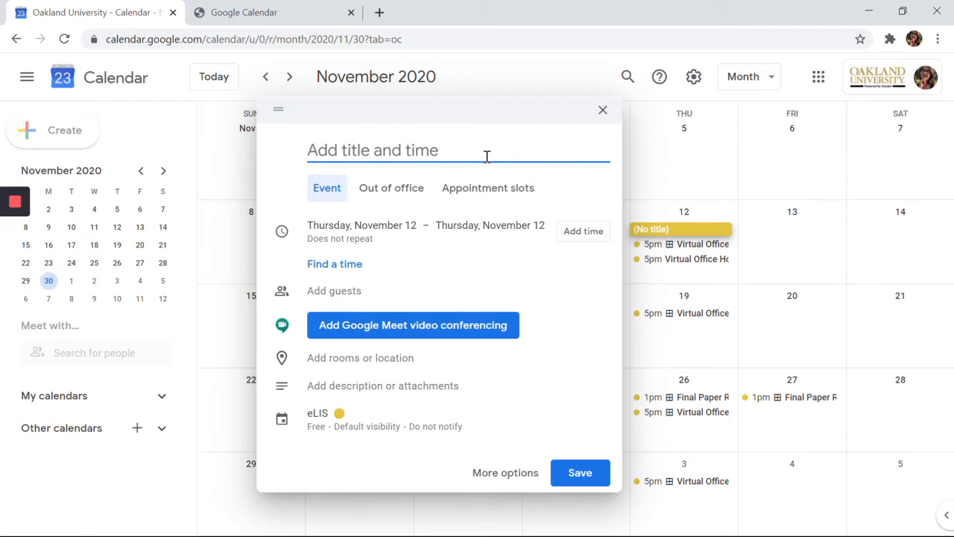
type("Virtual Office Hours (Meet Link)")
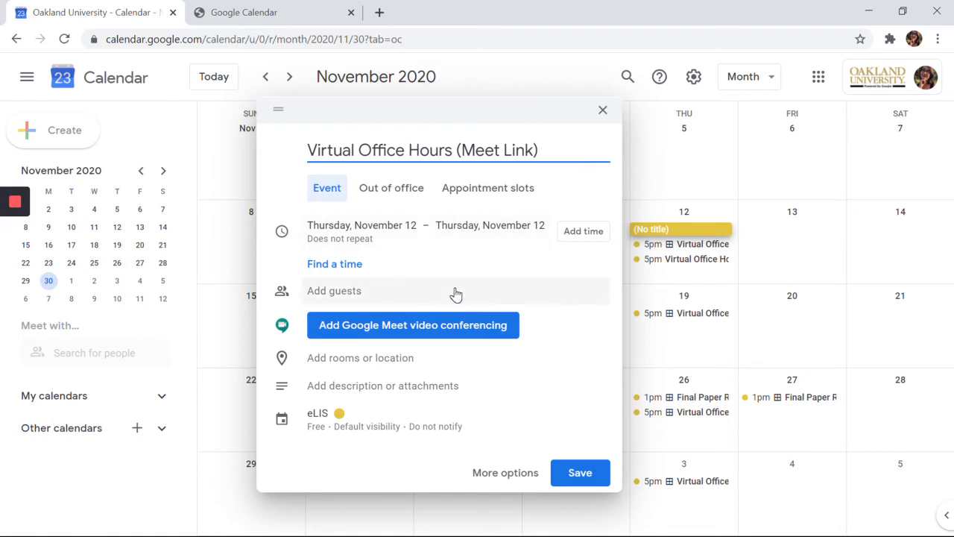
left_click(460, 332)
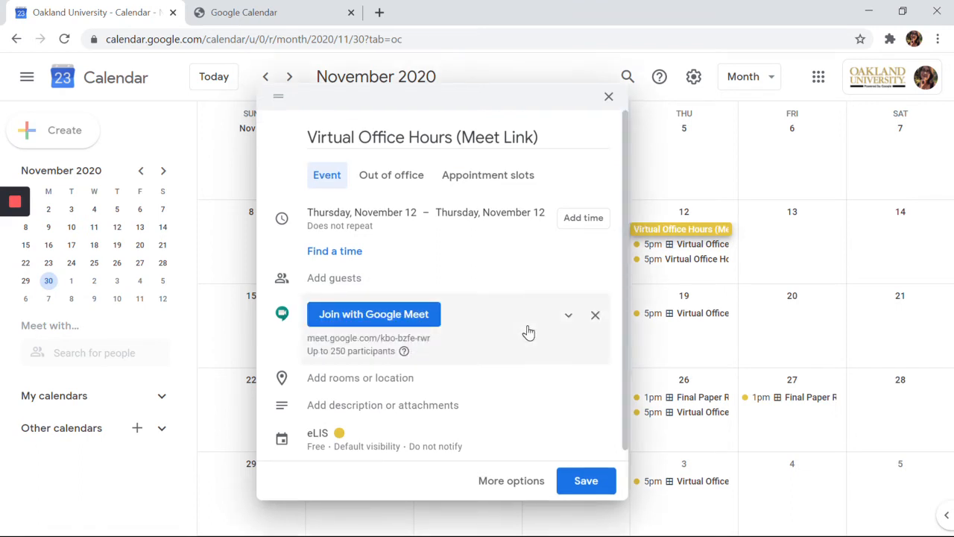
Step: Copy the Meet link, phone number and PIN from the new event's expanded conferencing details, and save the event
left_click(568, 321)
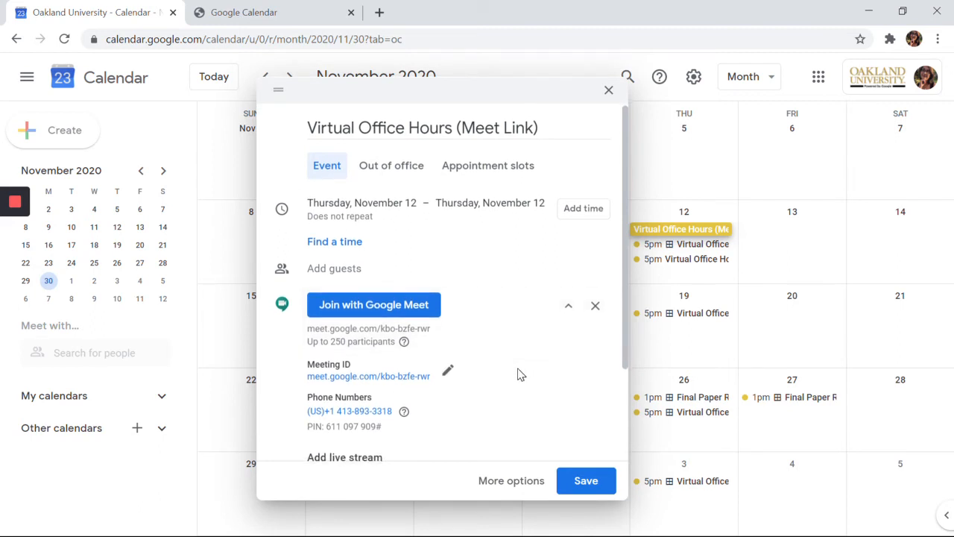
scroll(520, 374, "down", 1)
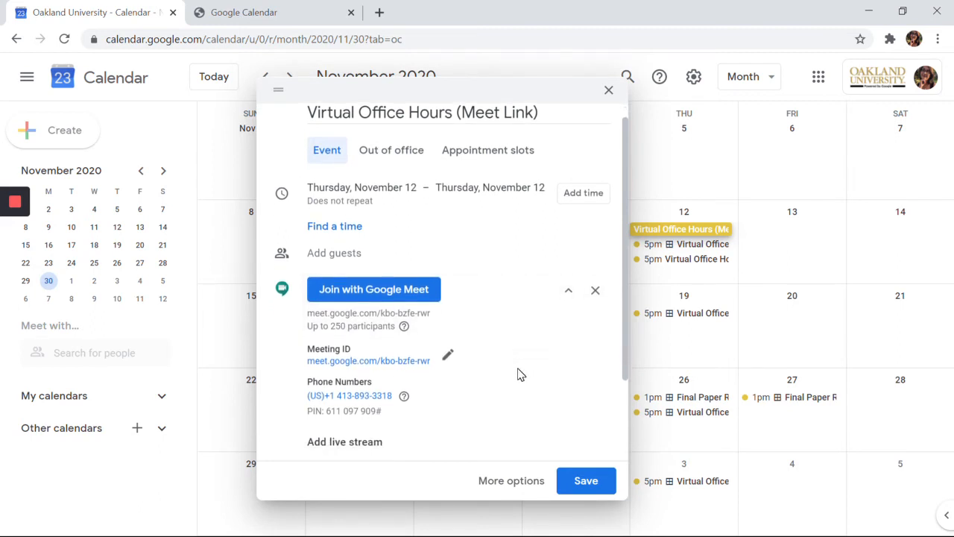
scroll(519, 374, "down", 1)
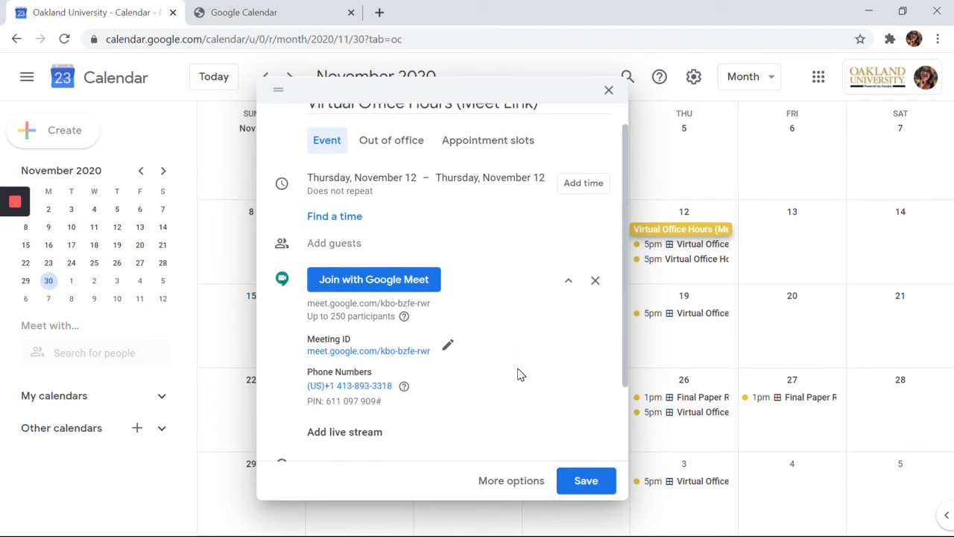
scroll(520, 375, "up", 1)
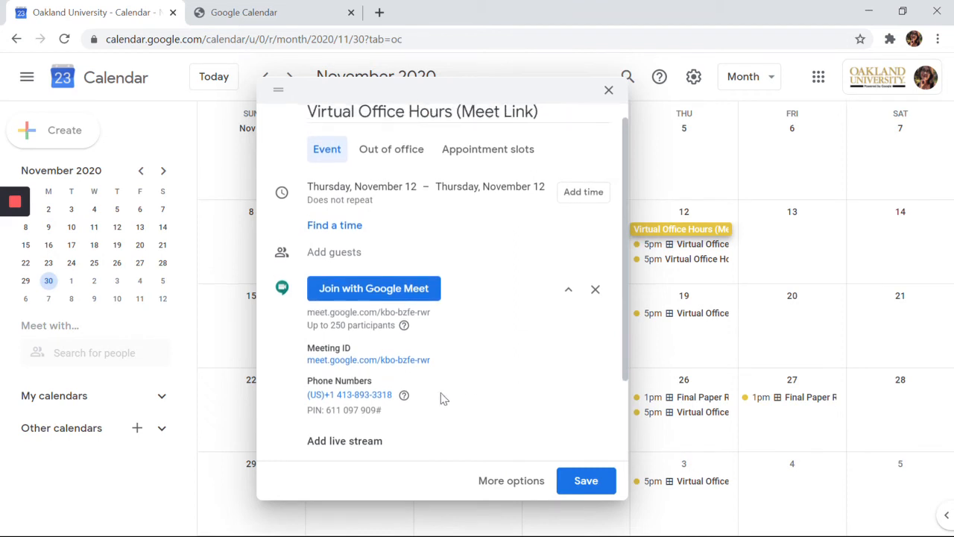
left_click_drag(387, 414, 306, 346)
key("ctrl+c")
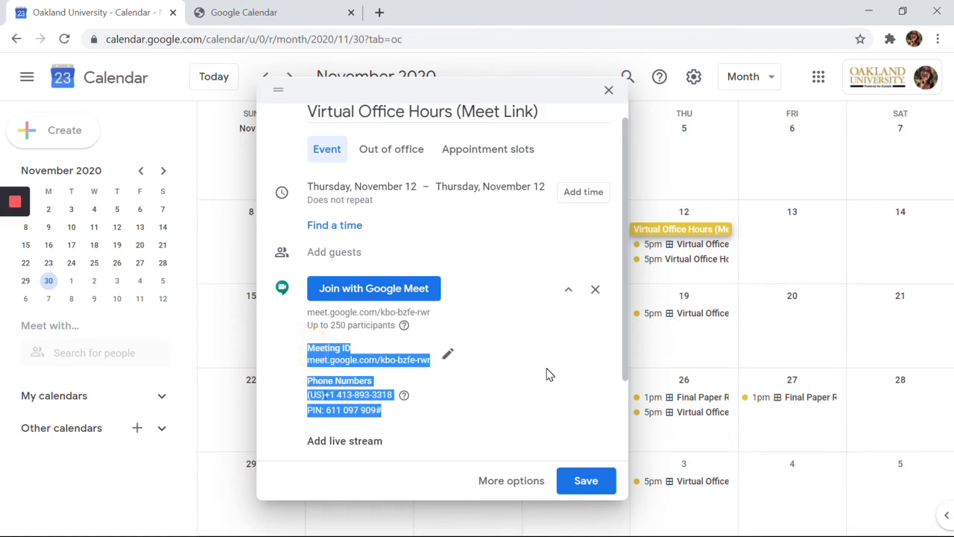
left_click(586, 482)
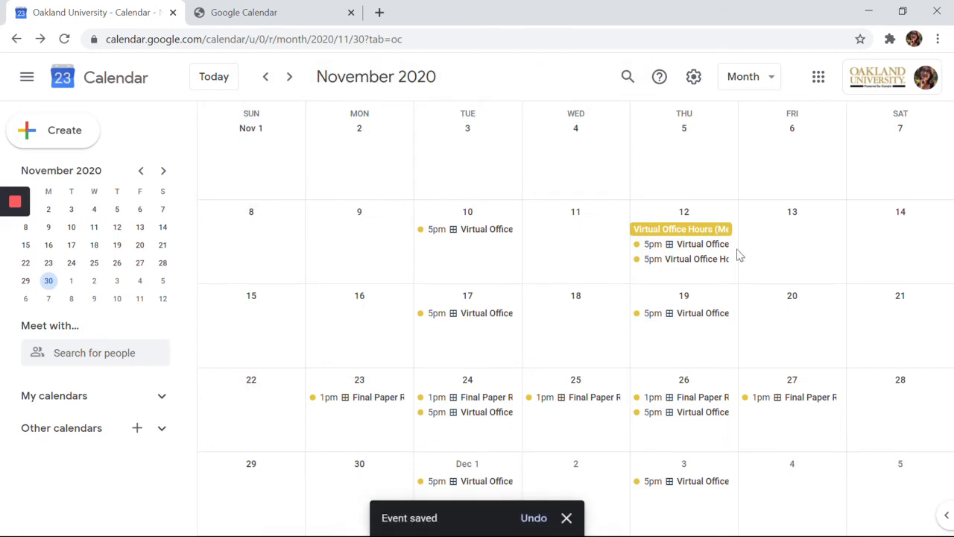
Step: Paste the copied Meet link, phone number and PIN into the November 12 Virtual Office Hours slots' description, remove the stray character, and save for all events
left_click(701, 248)
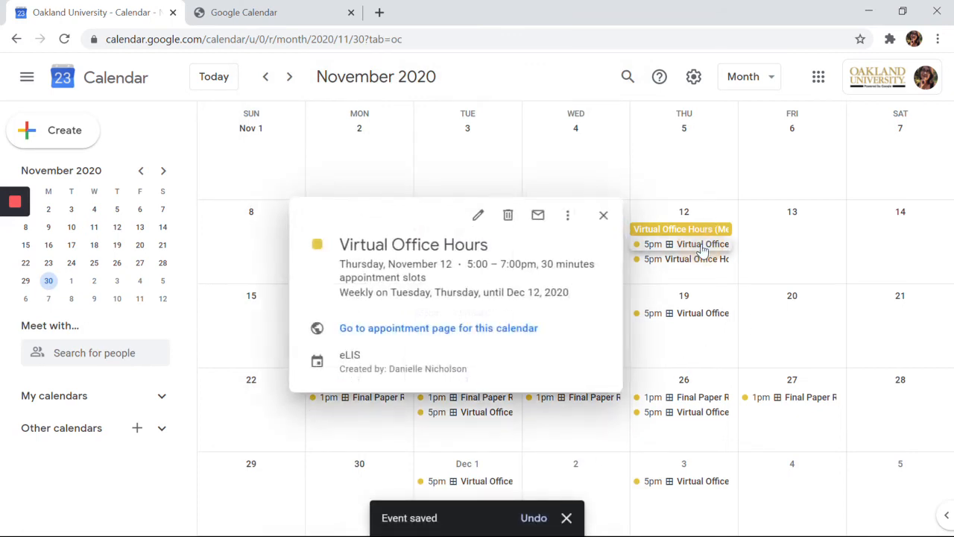
left_click(478, 215)
left_click(117, 418)
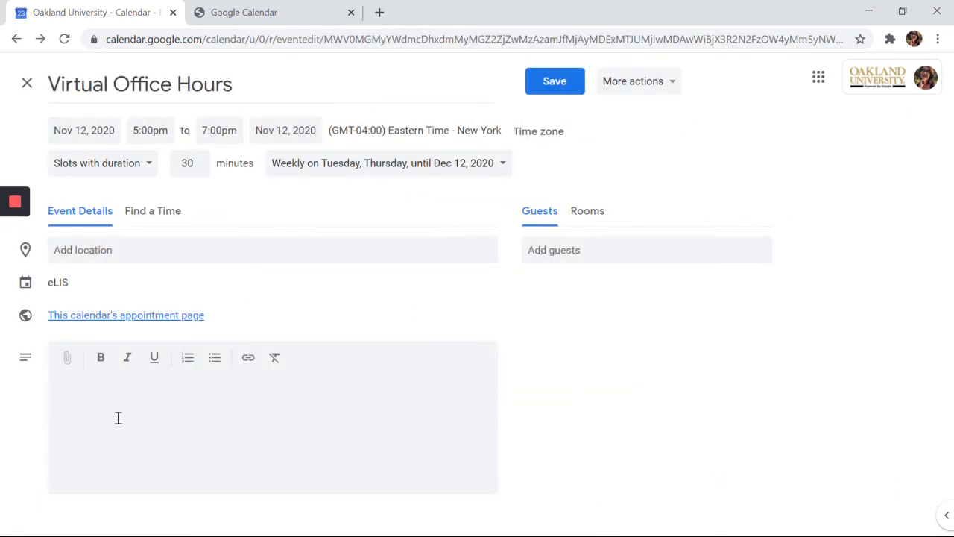
key("ctrl+v")
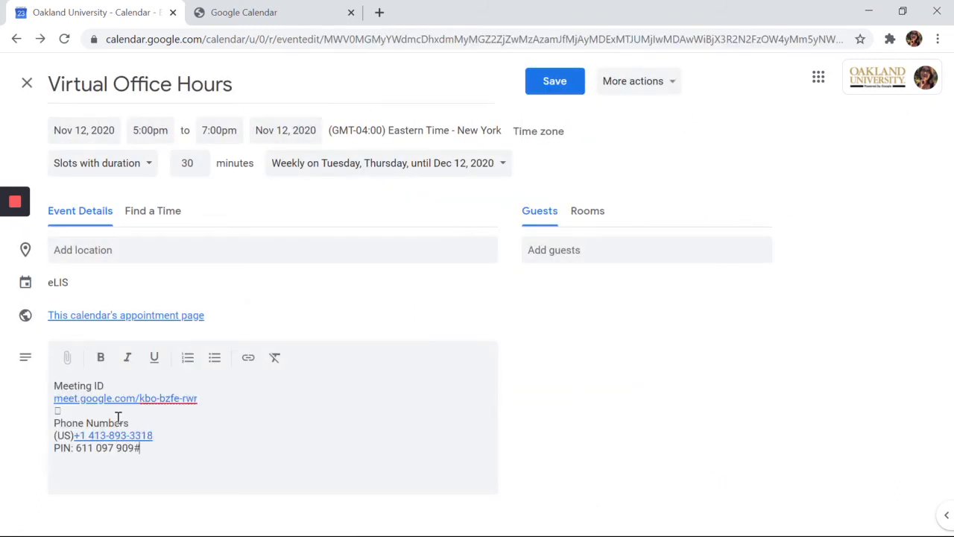
left_click(118, 417)
key("BackSpace")
left_click(556, 84)
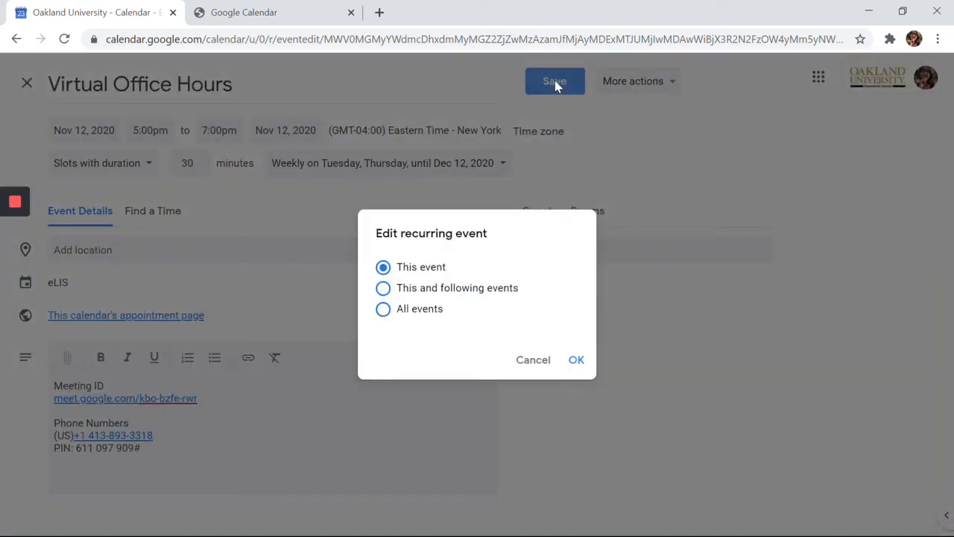
left_click(422, 317)
left_click(574, 362)
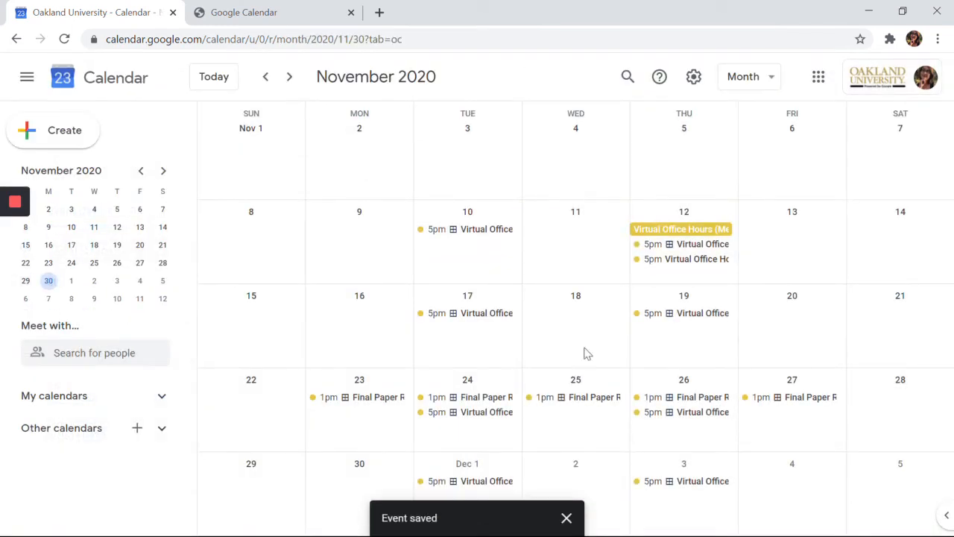
Step: Join the Google Meet meeting through the link in the November 12 Virtual Office Hours slots' description
left_click(703, 246)
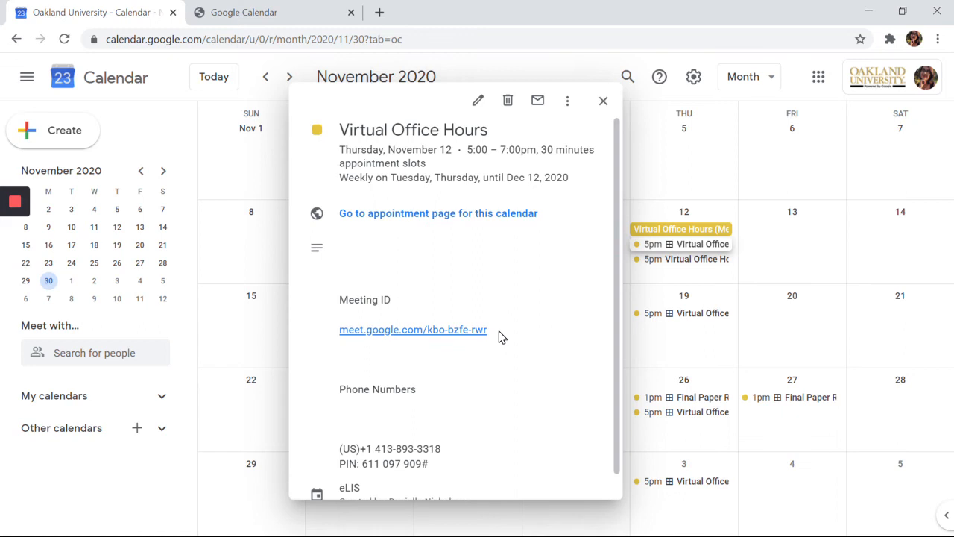
left_click(443, 340)
left_click(705, 316)
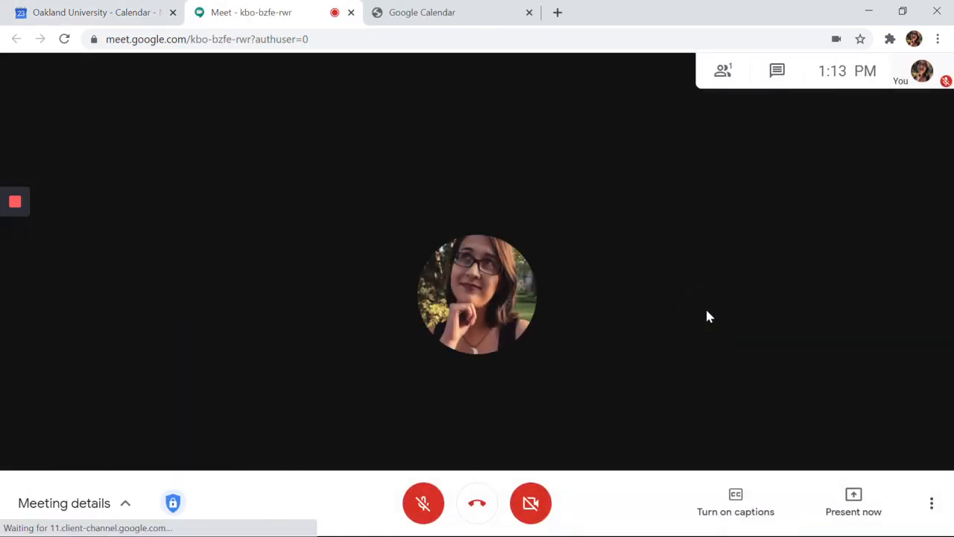
Step: Open the Host controls in the meeting's settings and toggle the access option offered there
left_click(933, 510)
left_click(832, 302)
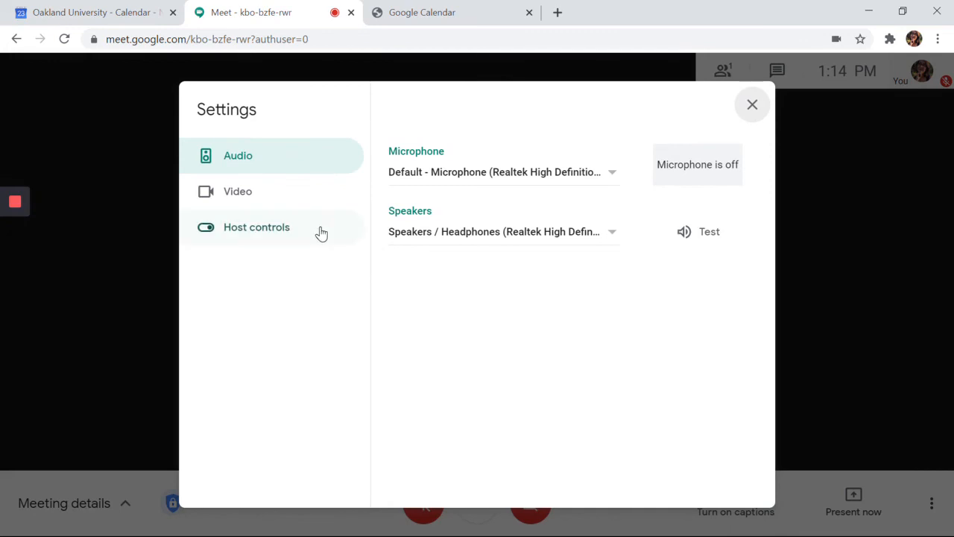
left_click(319, 232)
left_click(723, 157)
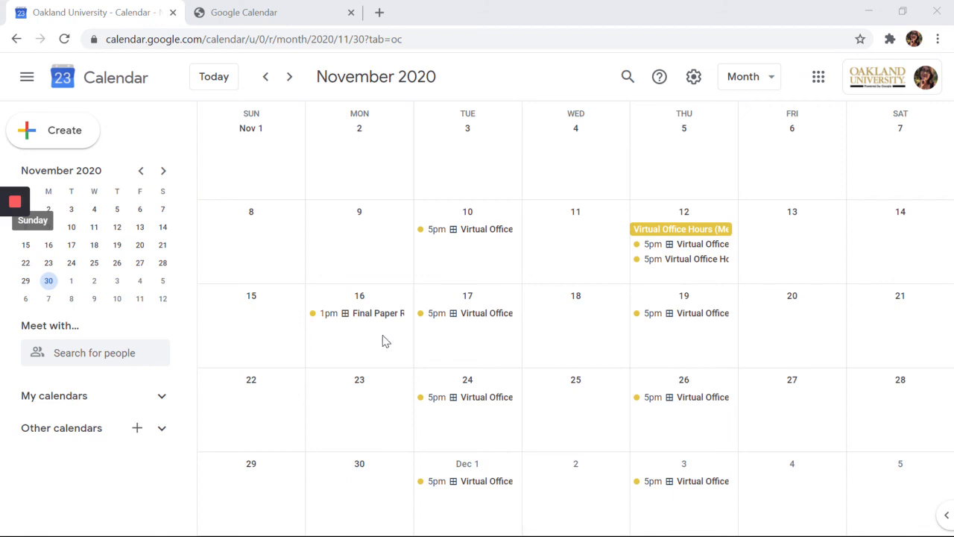
Step: Duplicate the November 16 Final Paper Review Sessions slots to November 17, 2020, save the copy and check its details
left_click(383, 319)
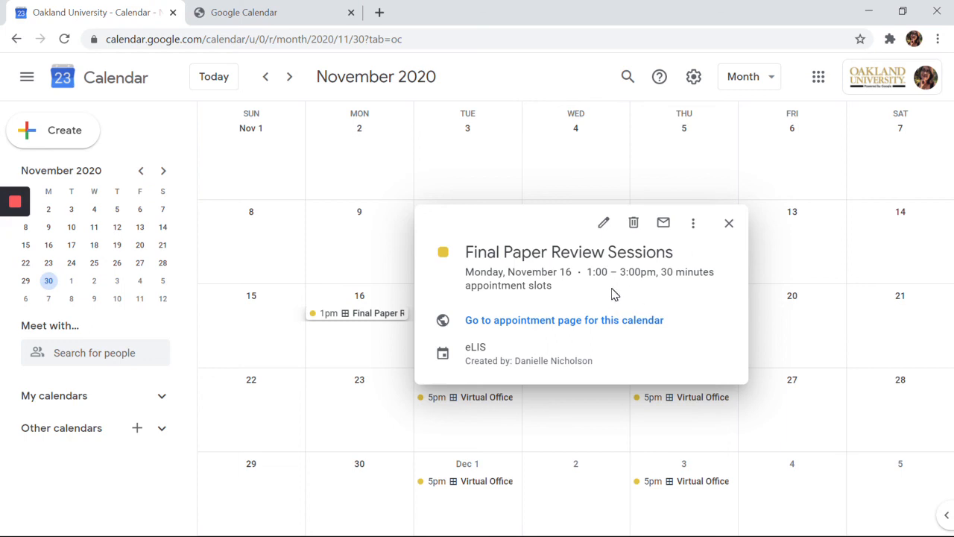
left_click(693, 224)
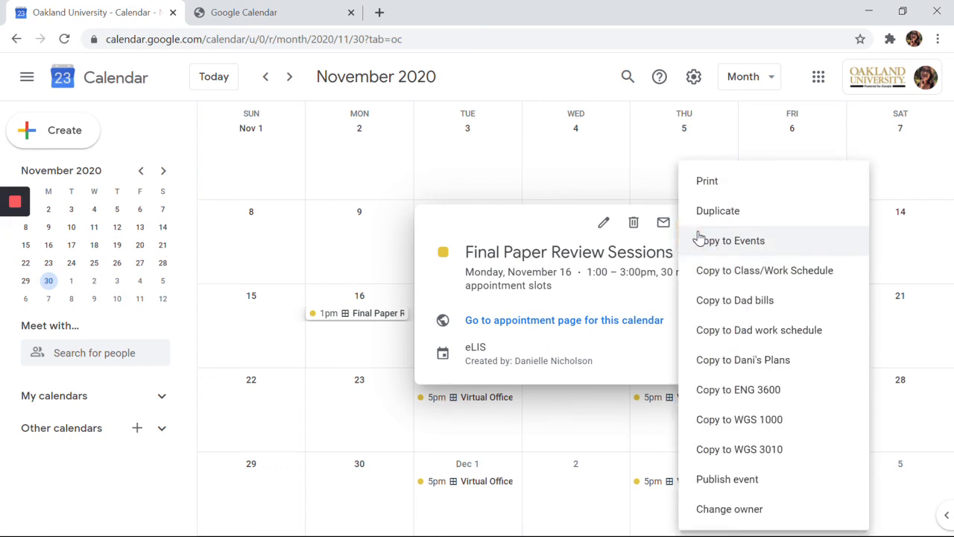
left_click(718, 220)
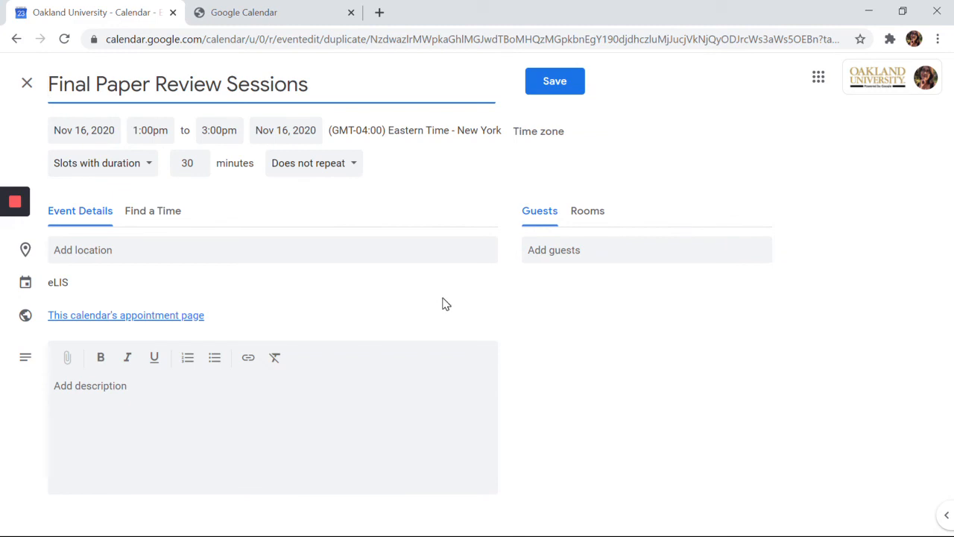
left_click(88, 128)
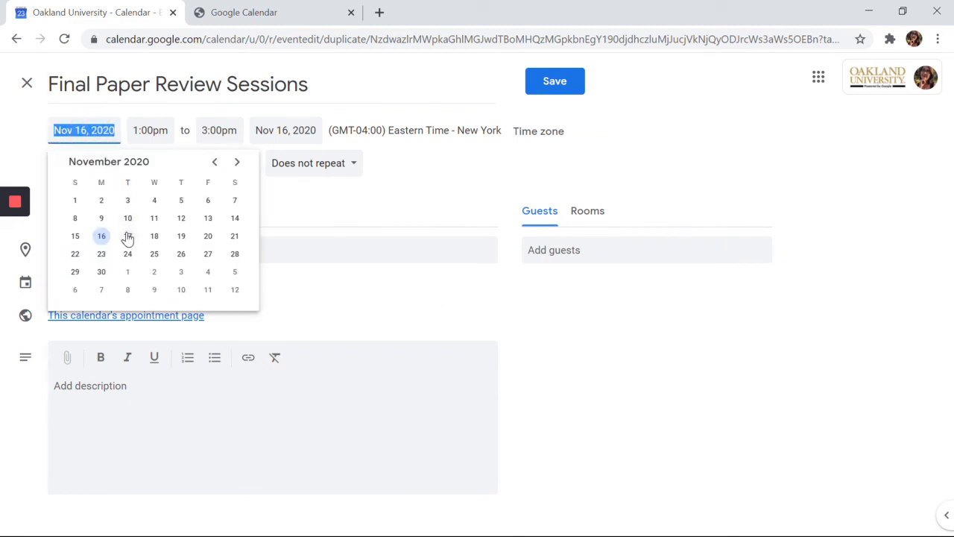
left_click(127, 237)
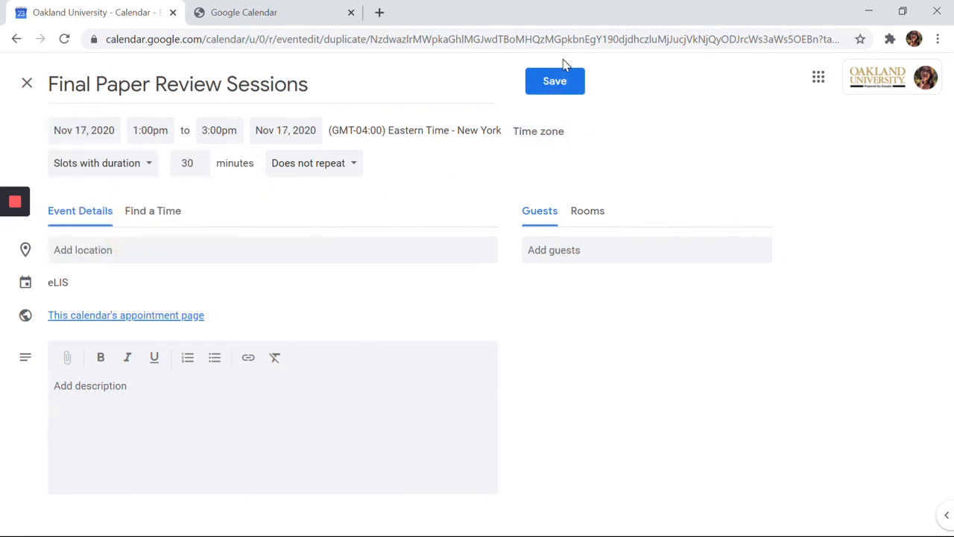
left_click(560, 83)
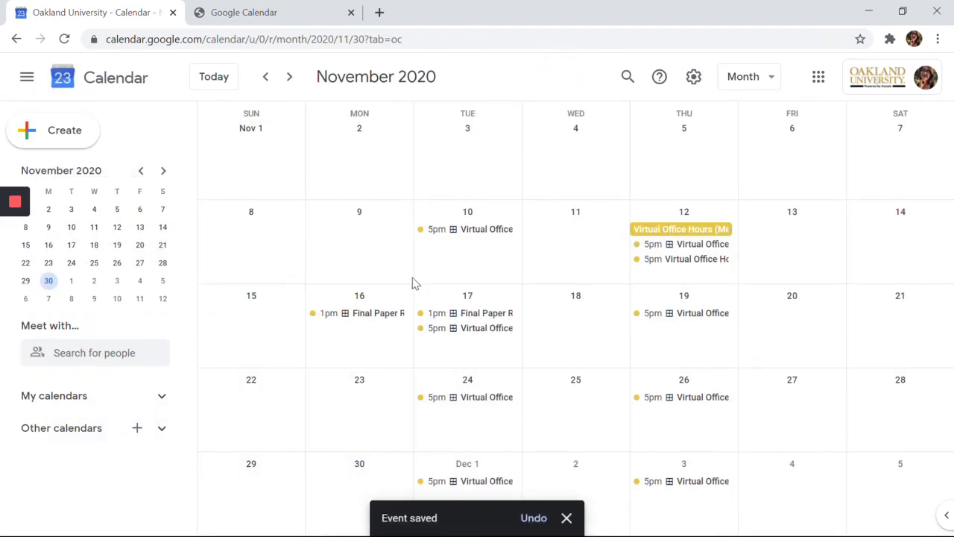
left_click(504, 314)
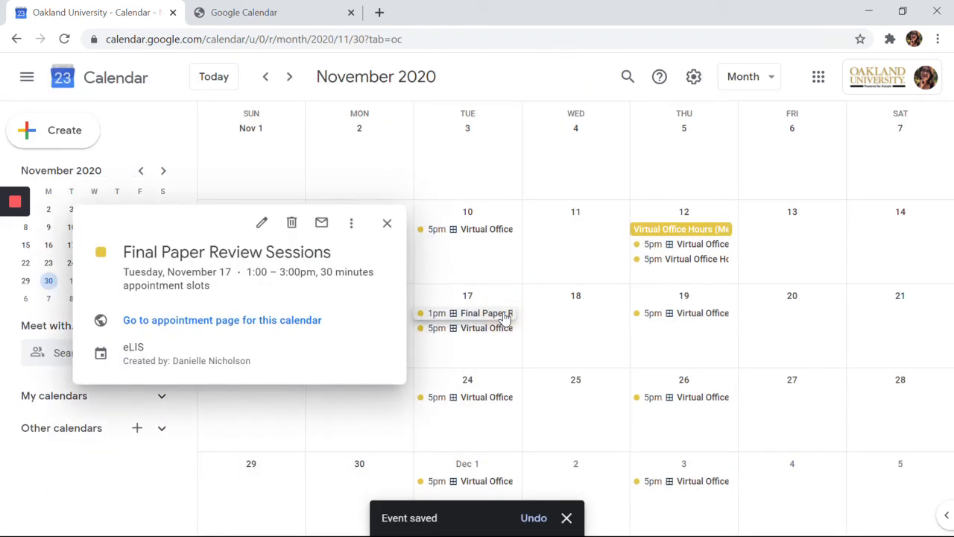
left_click(504, 316)
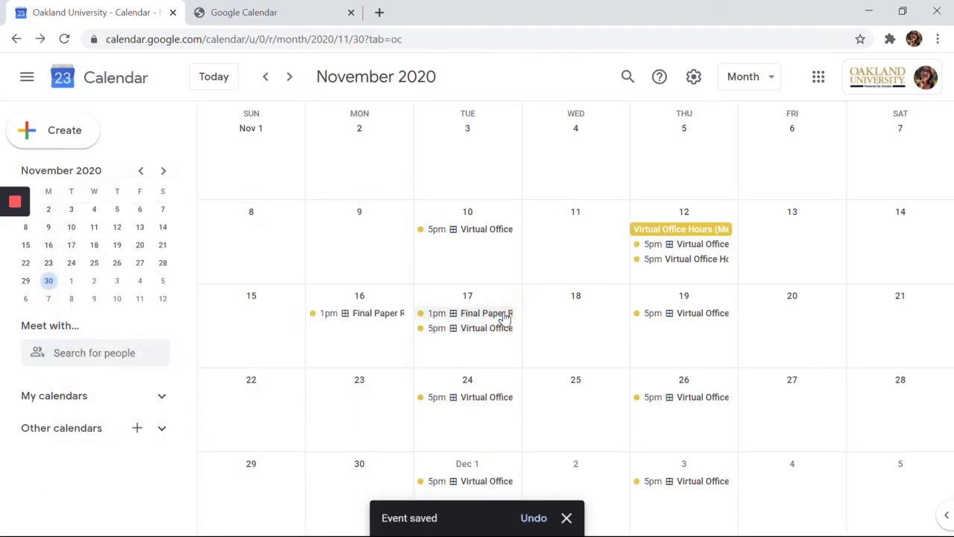